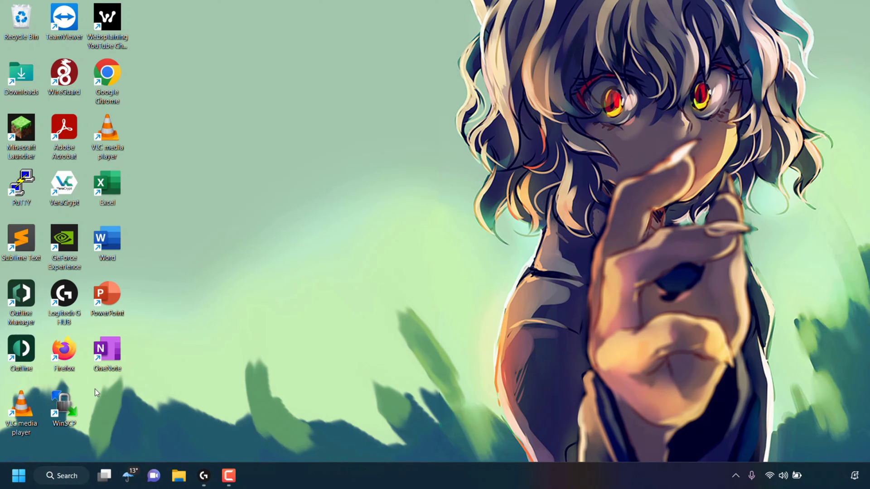
Step: Open Settings from the Win+X menu and go to Accounts › Other users
right_click(20, 474)
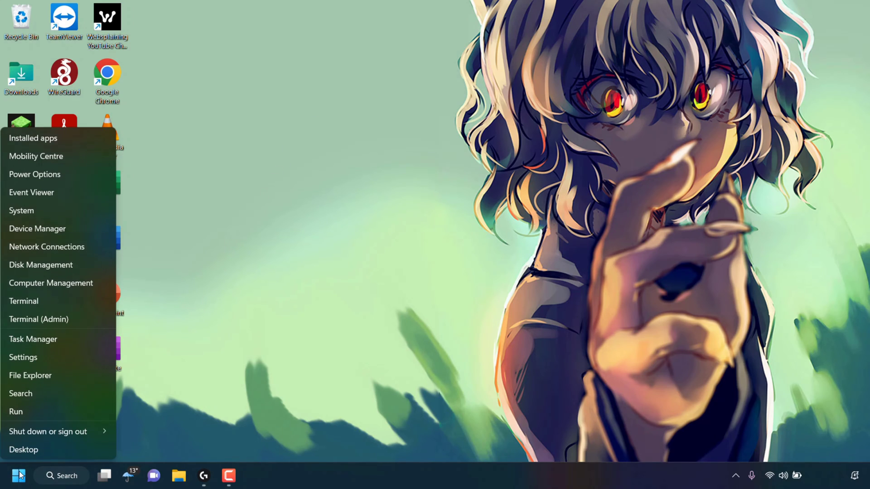
left_click(48, 357)
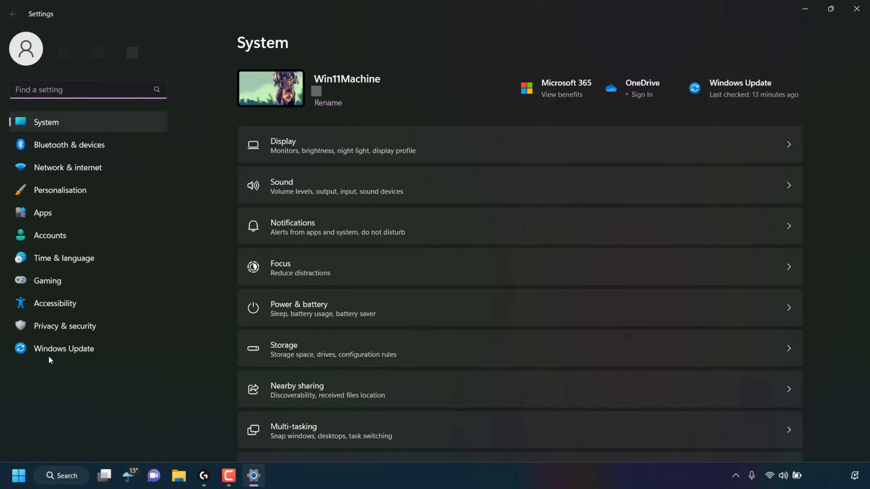
left_click(69, 235)
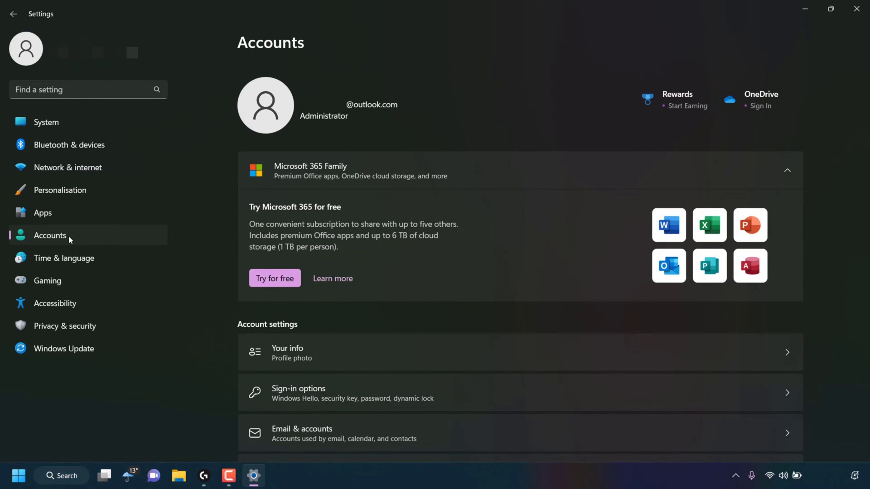
scroll(647, 166, "down", 3)
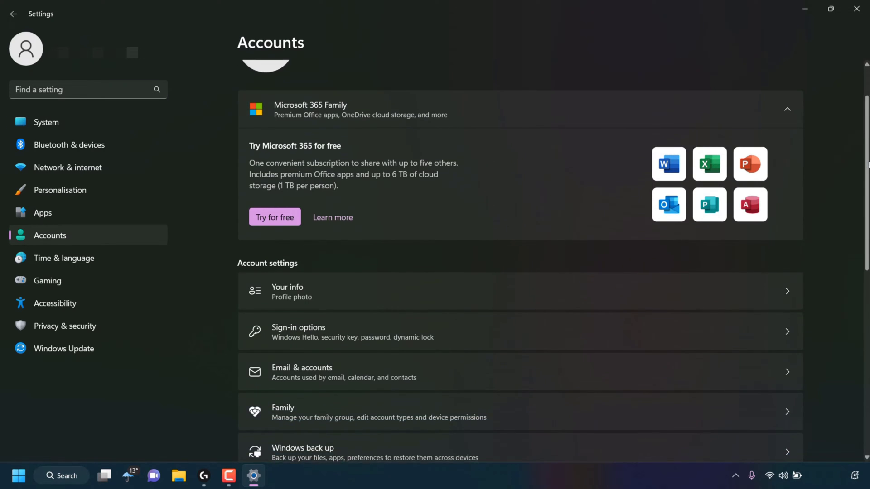
scroll(317, 381, "down", 1)
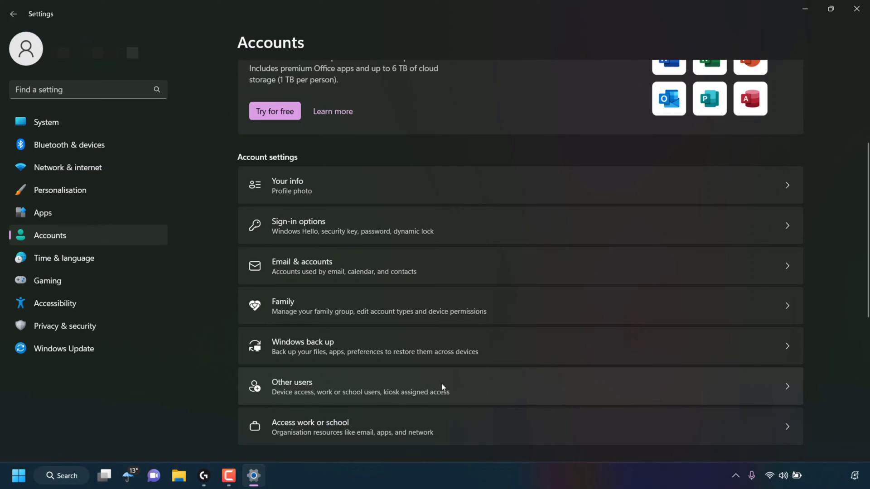
left_click(785, 388)
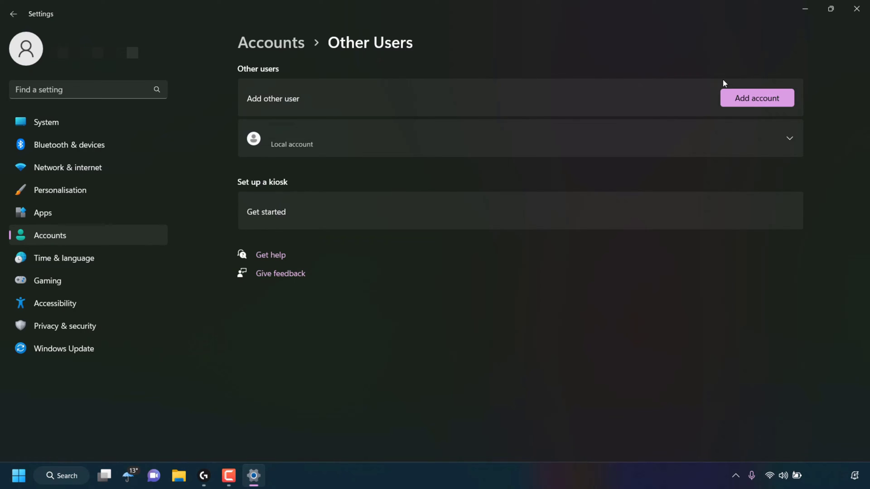
Step: Start adding an account and skip the person's sign-in information prompt
left_click(755, 98)
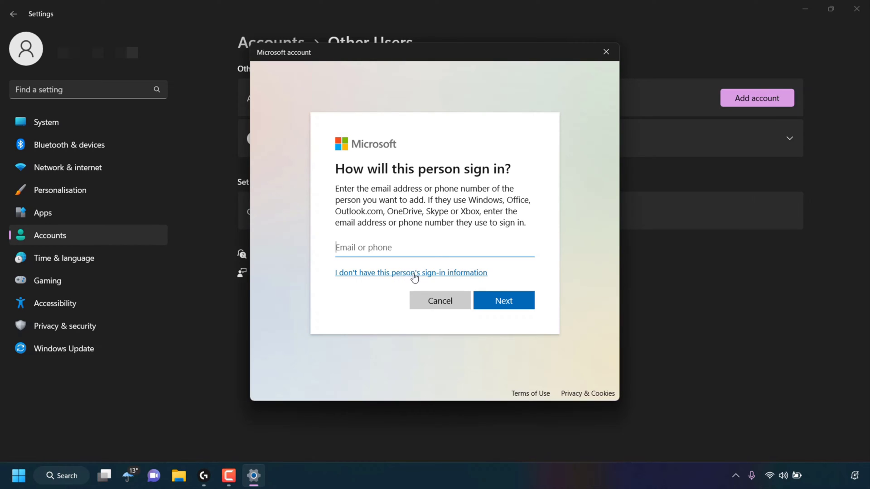
left_click(439, 273)
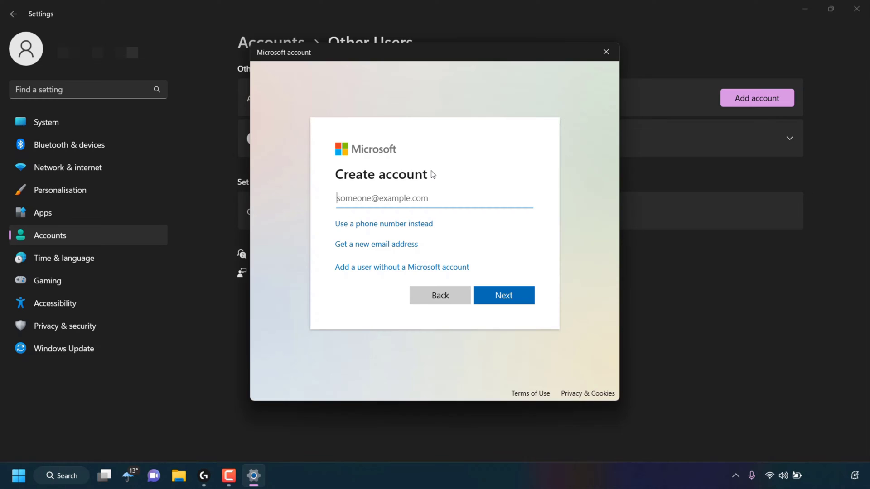
Step: Choose to add a local user without a Microsoft account, named test123, and enter a password
left_click(374, 271)
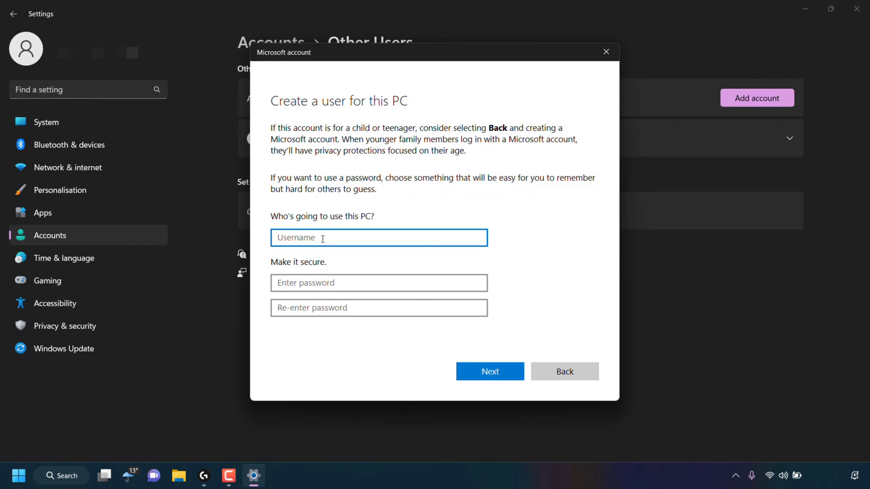
type("test123")
left_click(334, 283)
type("1234")
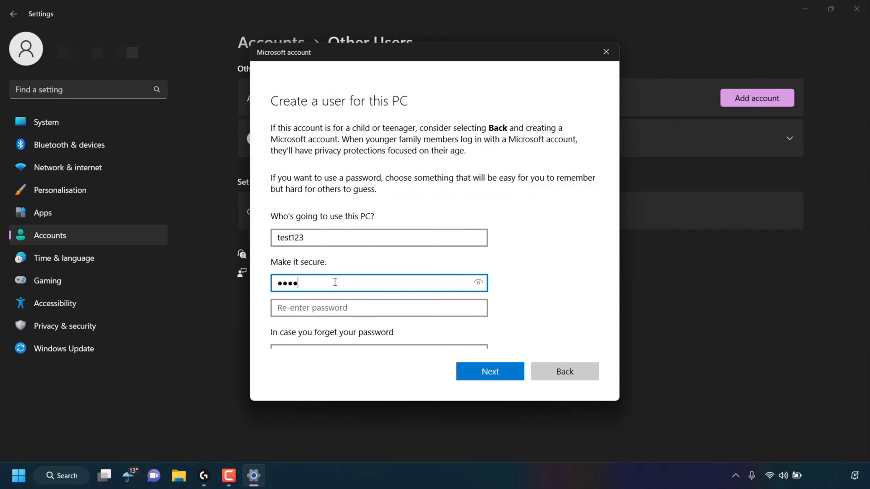
left_click(345, 307)
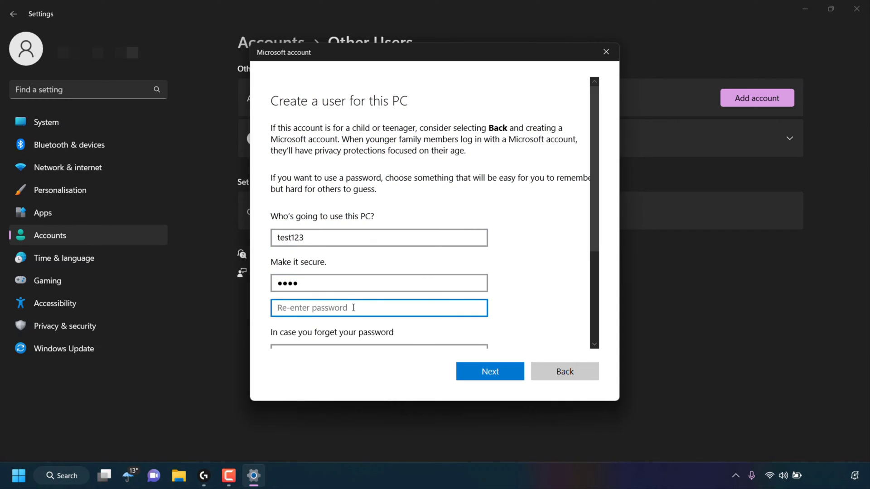
Step: Confirm the password, then choose the first pet's name security question and type its answer
type("1234")
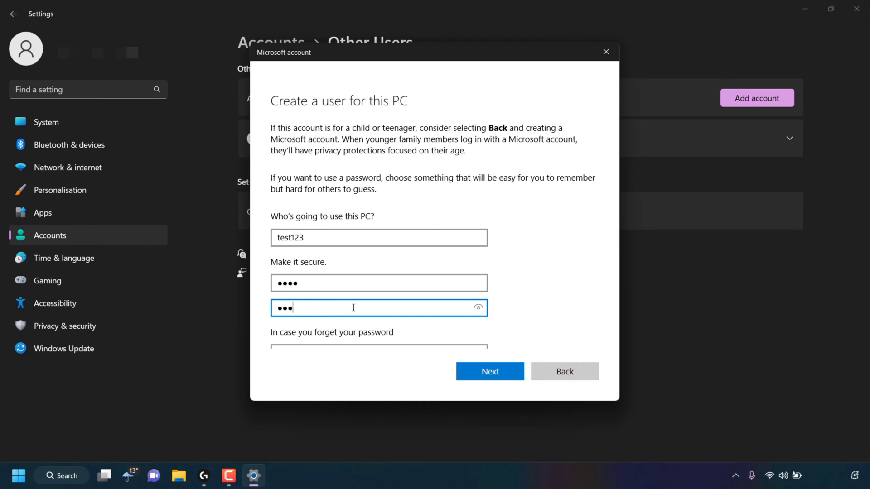
scroll(525, 267, "down", 1)
scroll(525, 266, "down", 5)
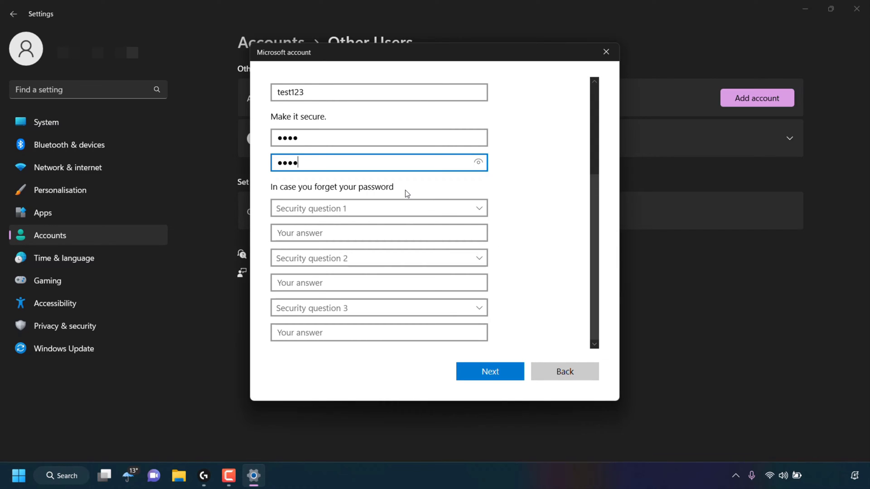
left_click(382, 207)
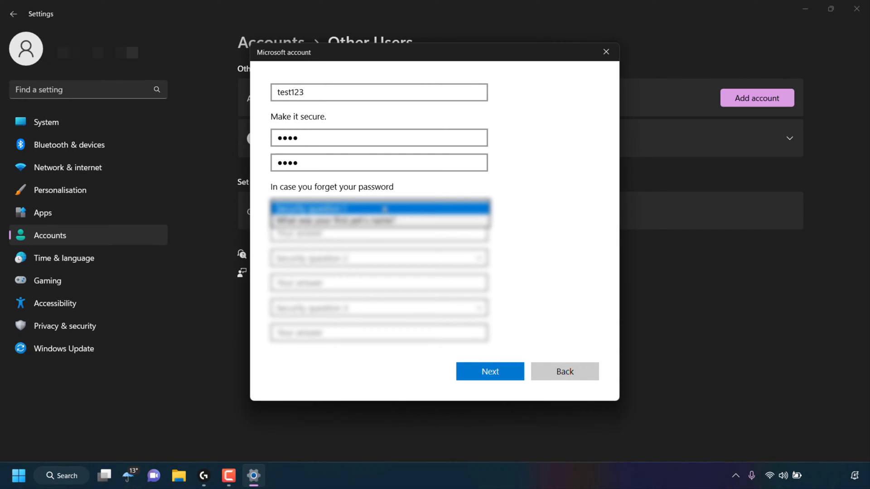
left_click(367, 220)
left_click(368, 232)
type("Nik")
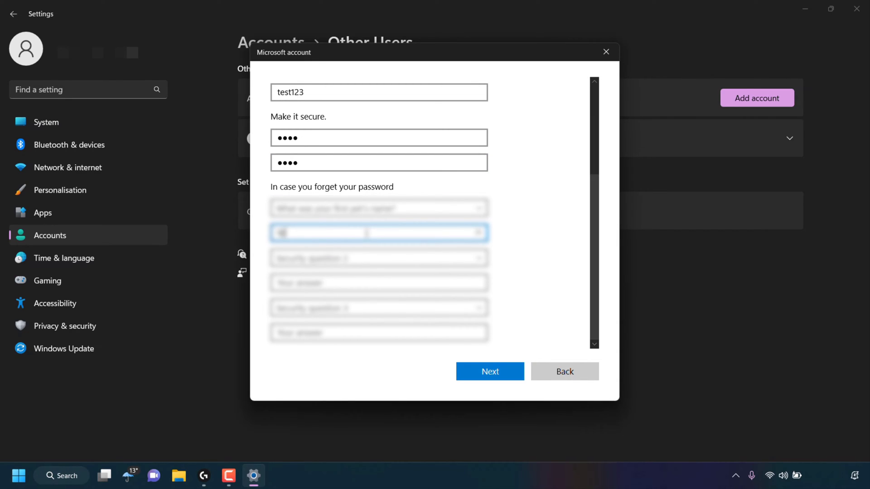
Step: Answer the birth city and childhood nickname security questions and submit the new user
left_click(408, 258)
left_click(406, 284)
left_click(352, 282)
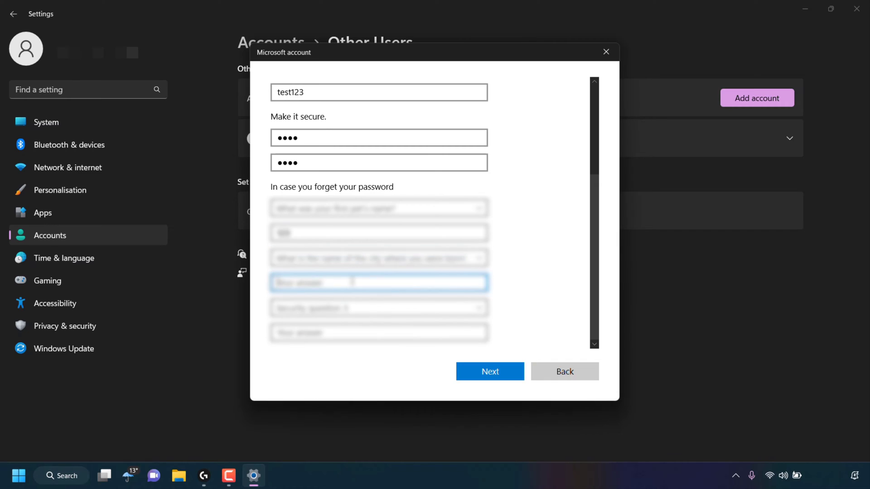
type("Sa")
left_click(380, 308)
left_click(344, 335)
left_click(336, 333)
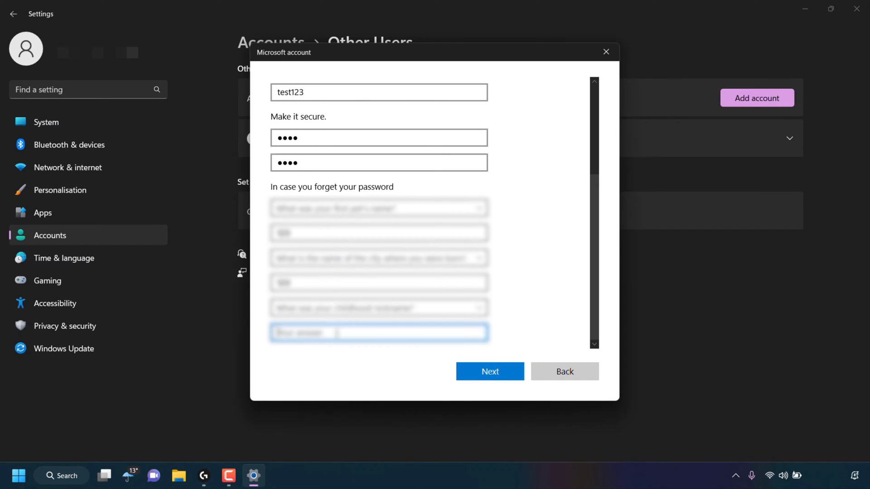
type("Sa")
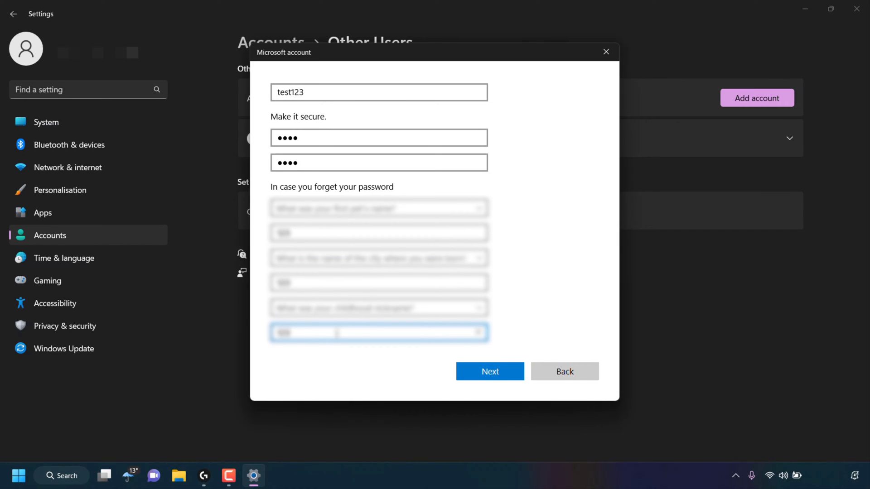
left_click(507, 368)
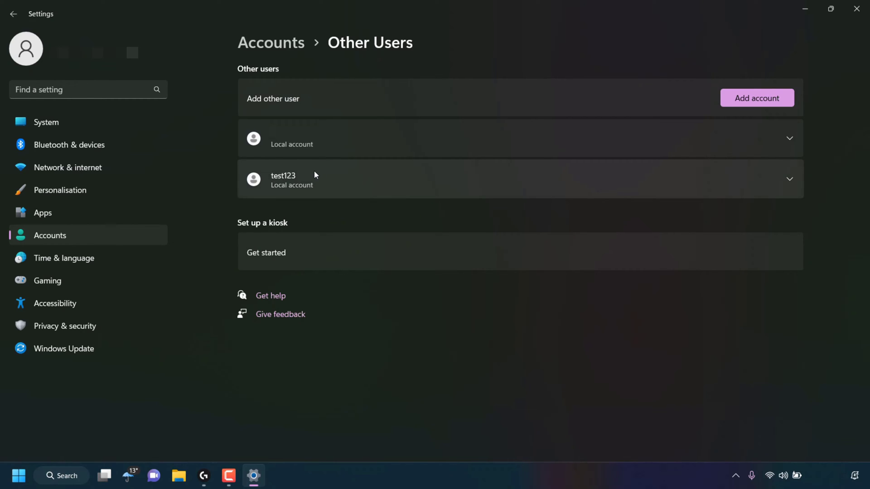
Step: Expand the test123 entry in Other users to reveal its account options
left_click(787, 182)
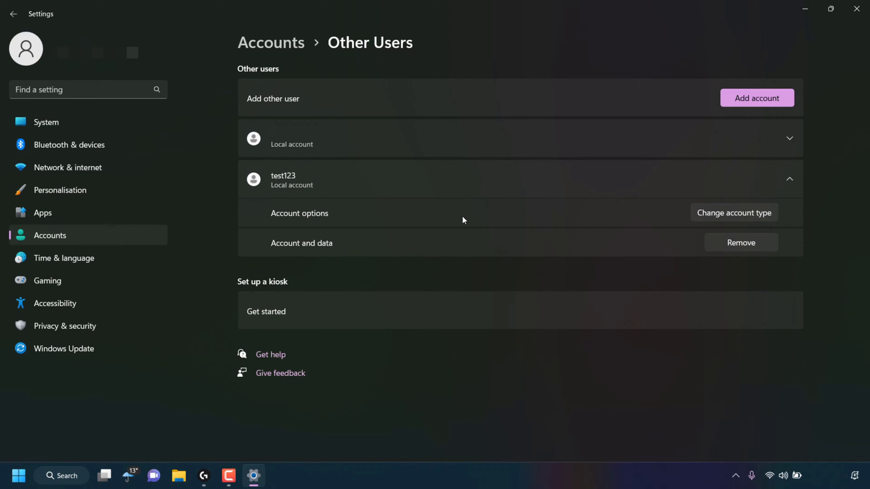
Step: Change test123's account type to Administrator and confirm
left_click(733, 214)
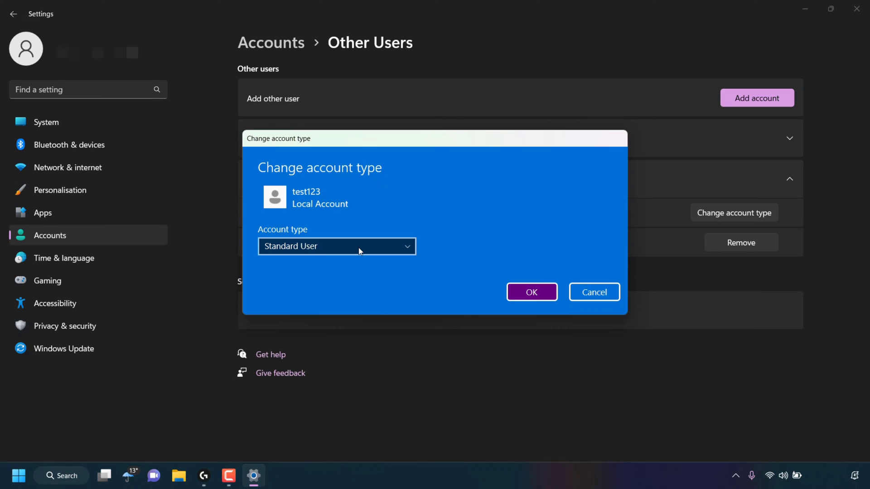
left_click(335, 249)
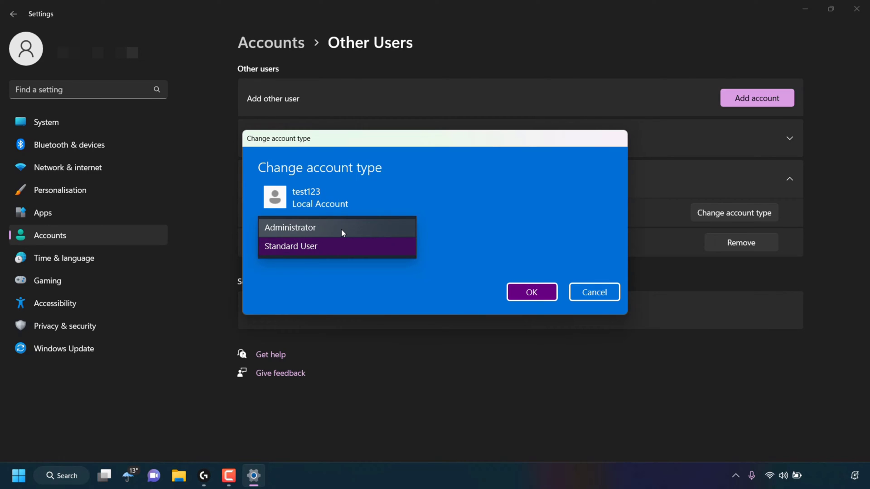
left_click(341, 229)
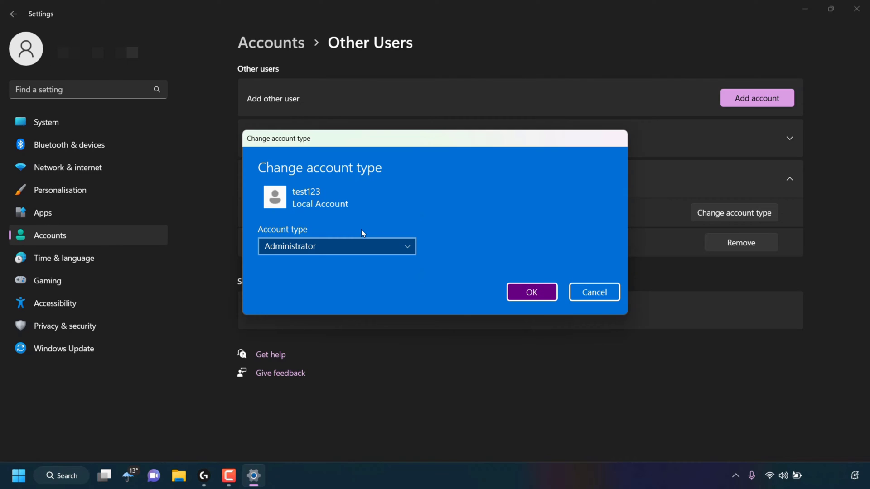
left_click(546, 295)
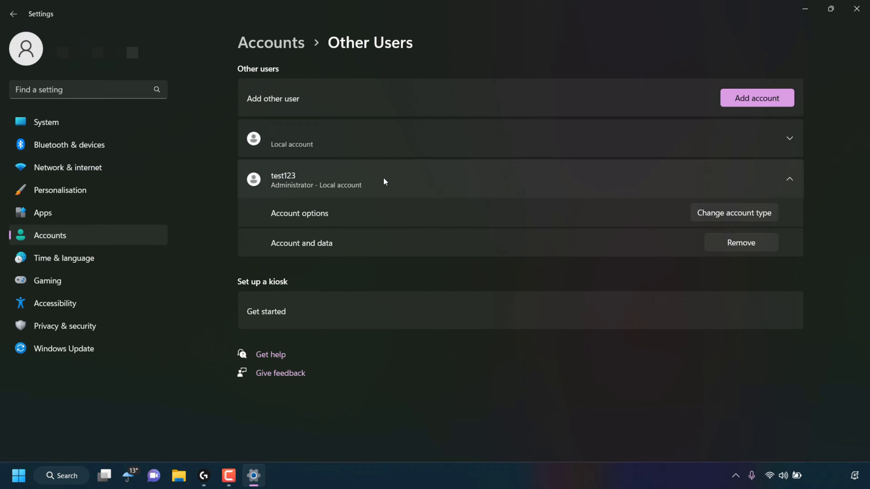
Step: Collapse the test123 row and open the Start menu account switcher showing test123
left_click(783, 178)
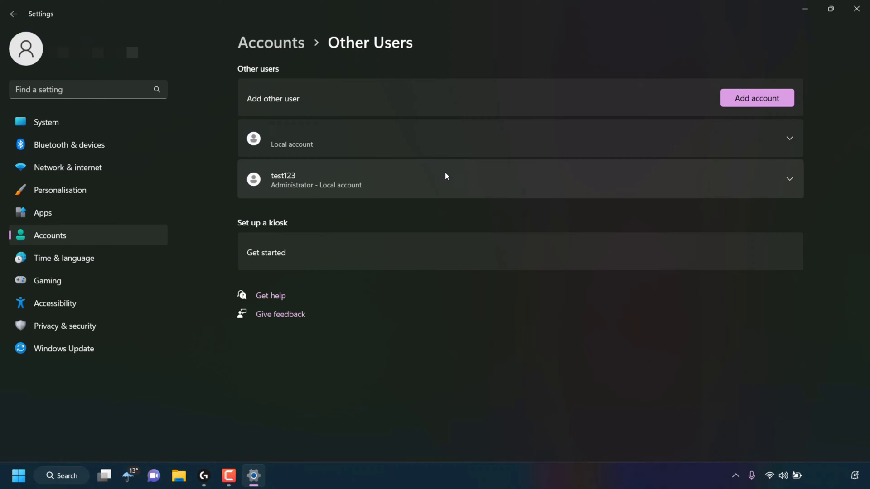
left_click(20, 479)
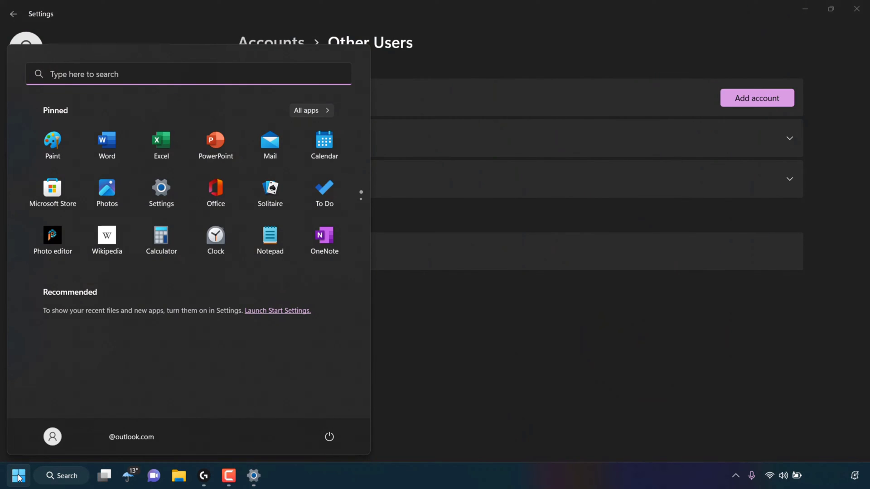
left_click(109, 438)
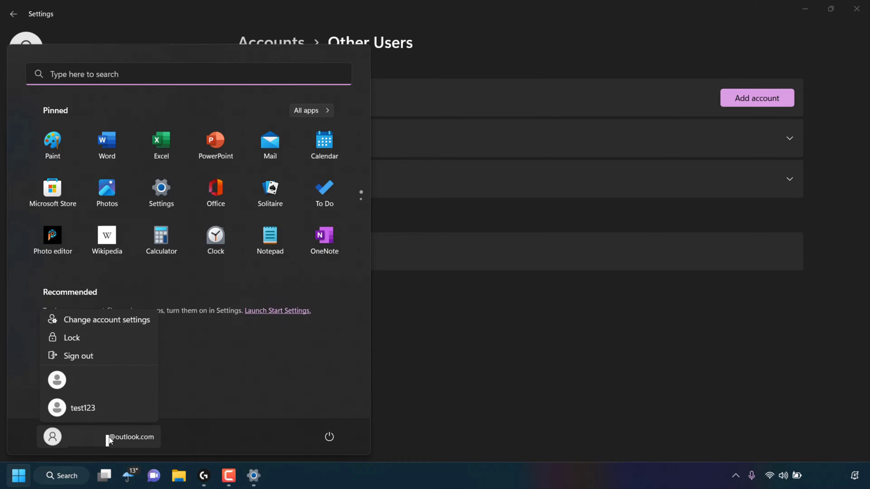